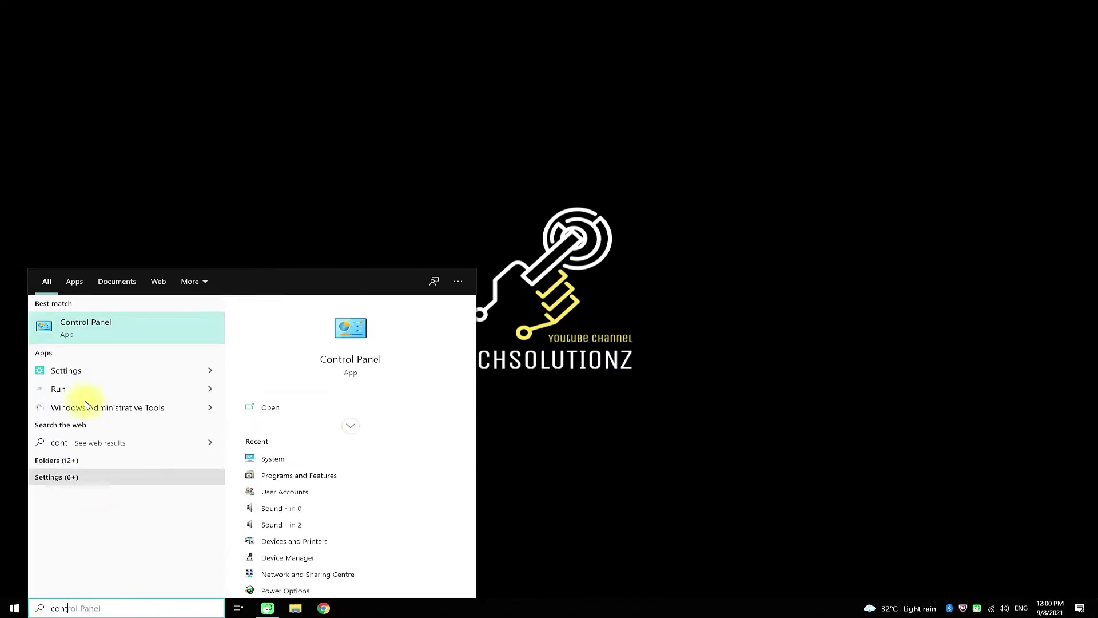
Open Control Panel from the 'control panel' search results
{"action": "left_click", "coordinate": [79, 325]}
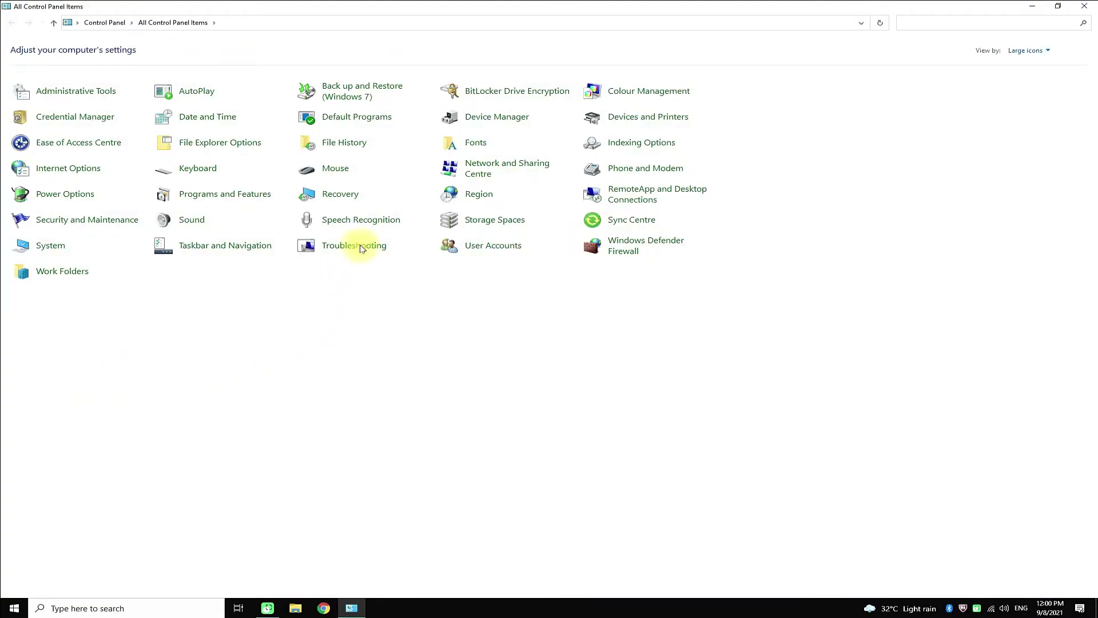
Go through Network and Sharing Centre to the adapter settings list
{"action": "left_click", "coordinate": [499, 171]}
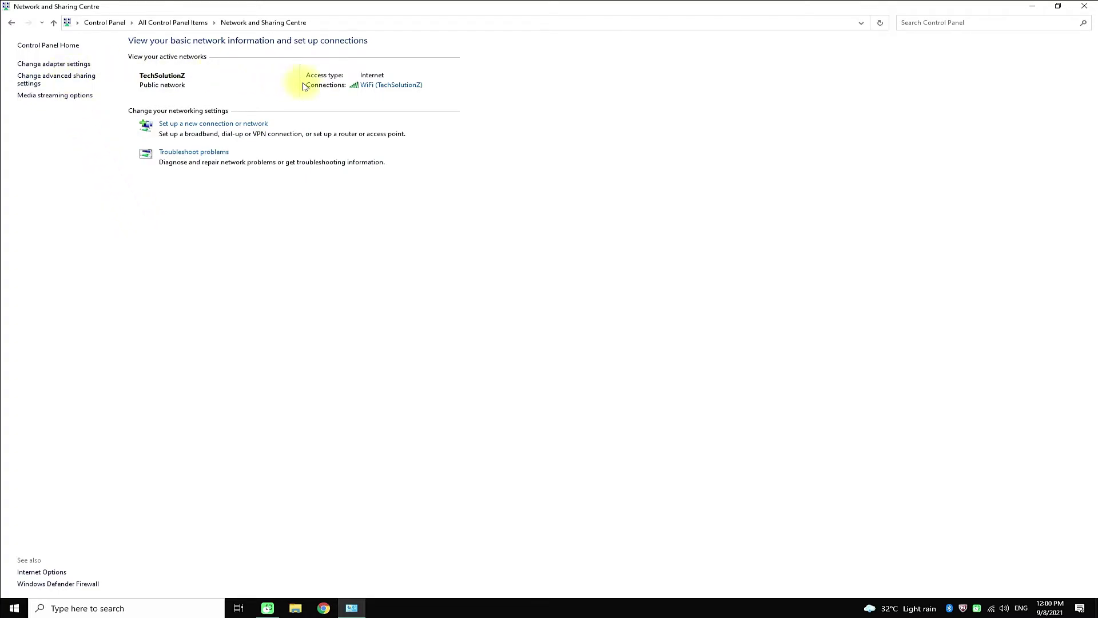
{"action": "left_click", "coordinate": [66, 66]}
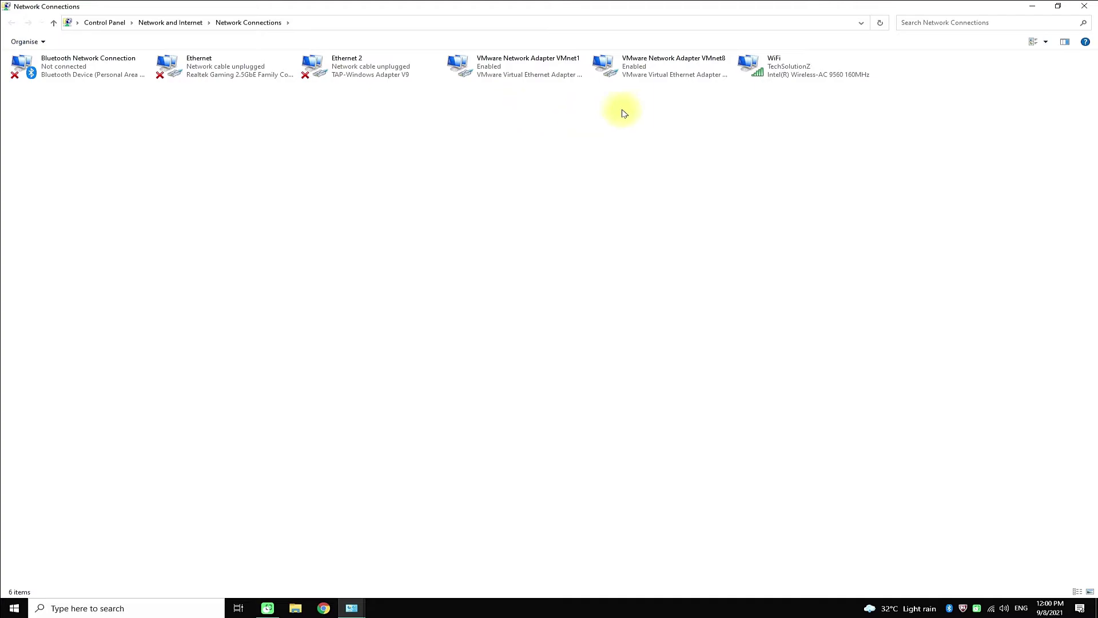
Open the WiFi adapter's properties and the Intel Wireless-AC 9560's Advanced configuration
{"action": "right_click", "coordinate": [783, 77]}
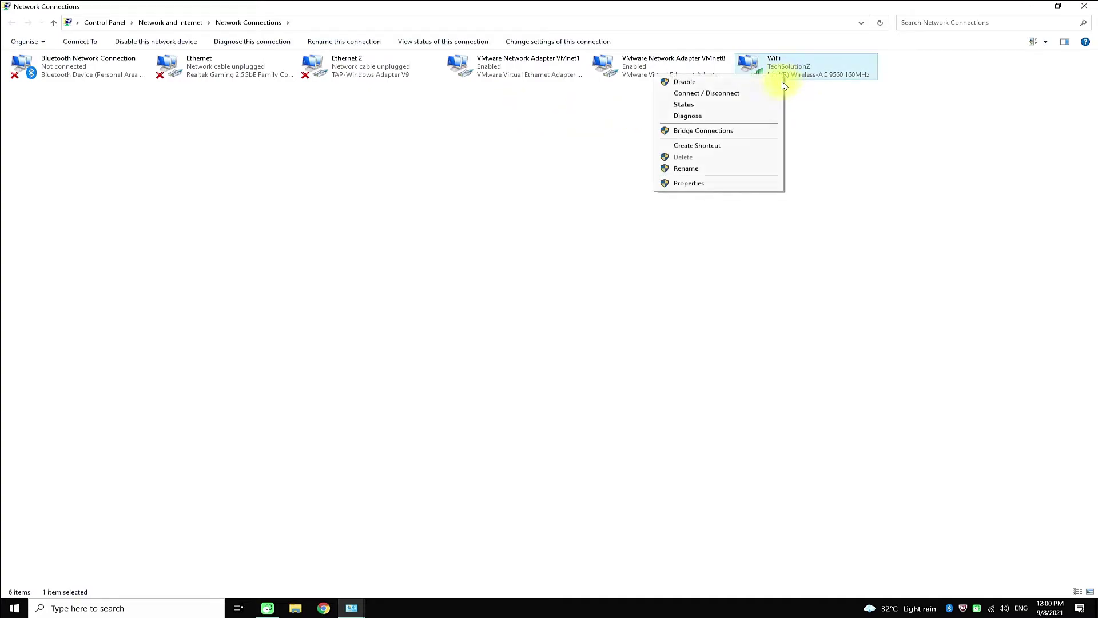
{"action": "left_click", "coordinate": [688, 183]}
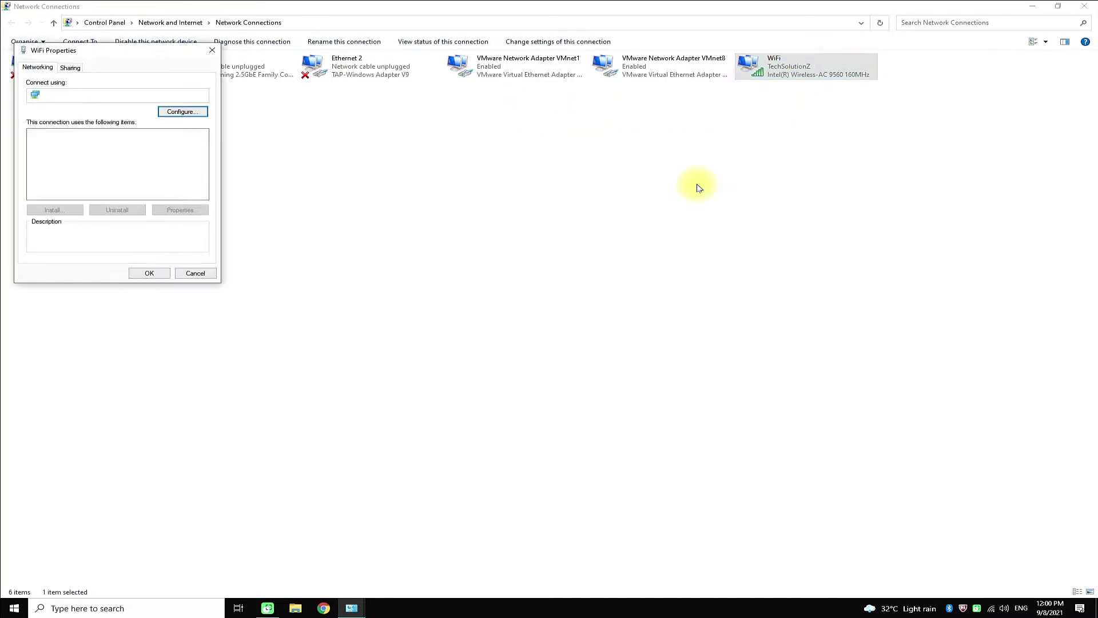
{"action": "left_click_drag", "start_coordinate": [145, 93], "coordinate": [43, 93]}
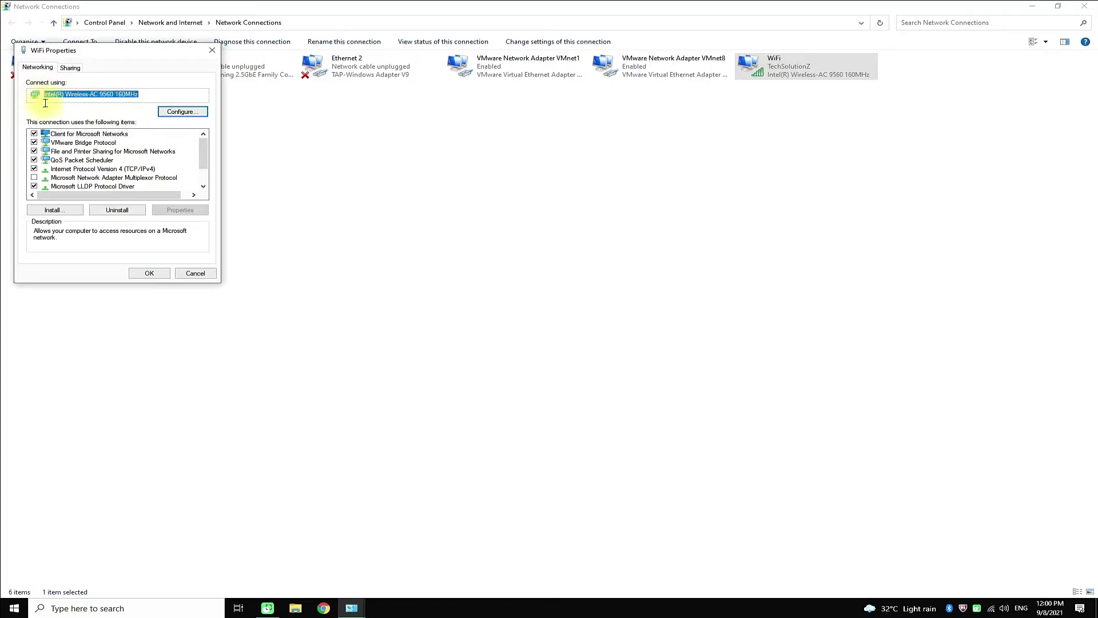
{"action": "mouse_move", "coordinate": [90, 93]}
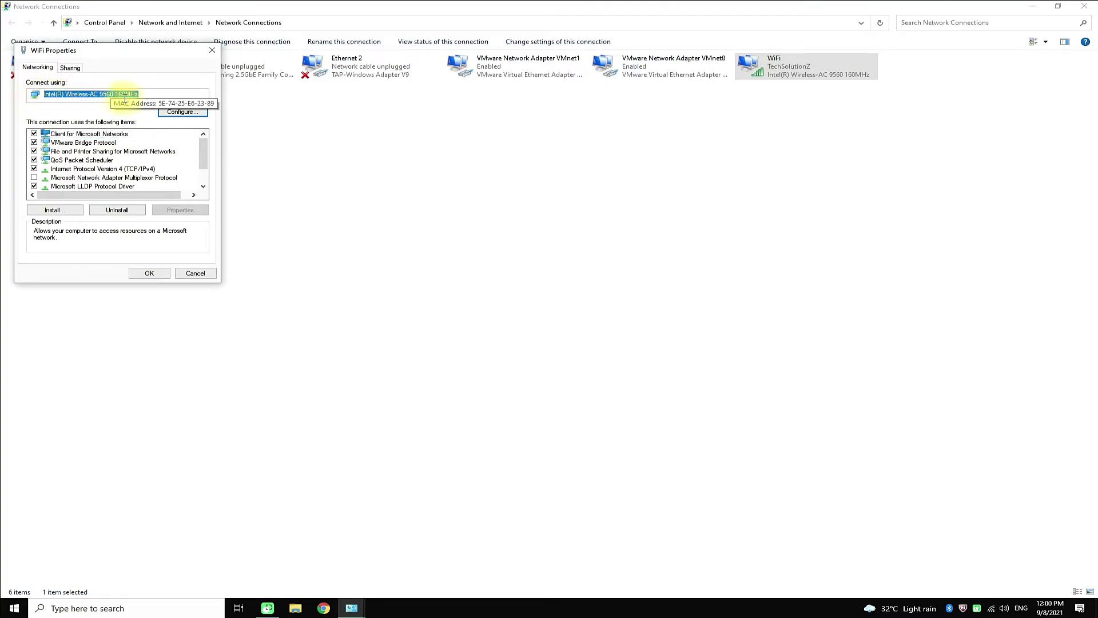
{"action": "left_click", "coordinate": [192, 114]}
{"action": "left_click", "coordinate": [95, 55]}
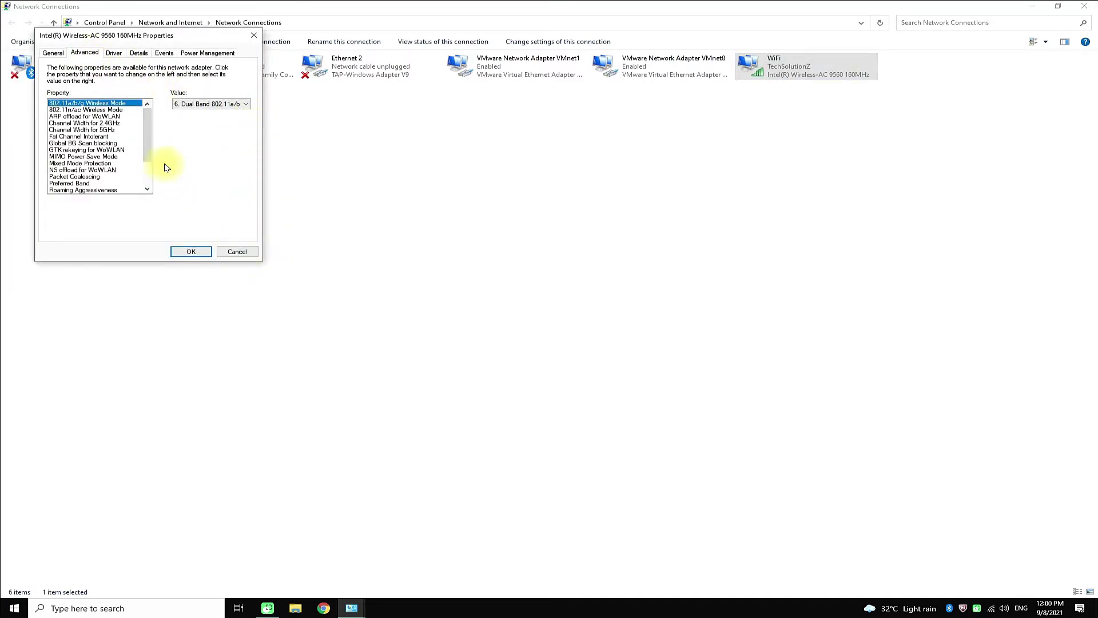
Set Wireless Mode to 5GHz 802.11a and Preferred Band to 'Prefer 5GHz band'
{"action": "left_click_drag", "start_coordinate": [138, 35], "coordinate": [121, 93]}
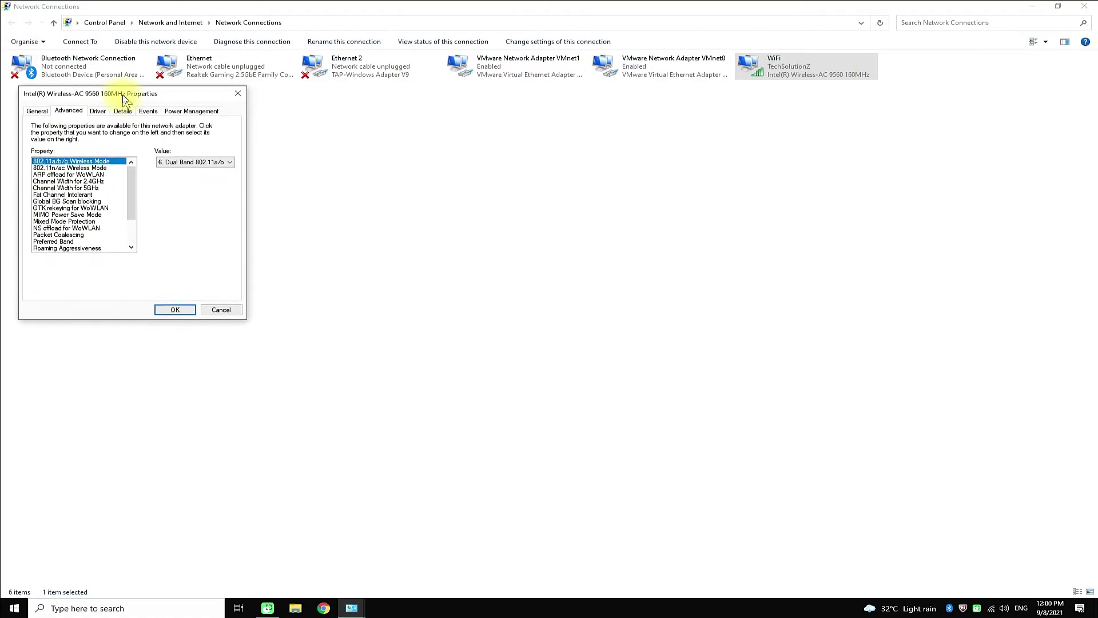
{"action": "left_click", "coordinate": [208, 165]}
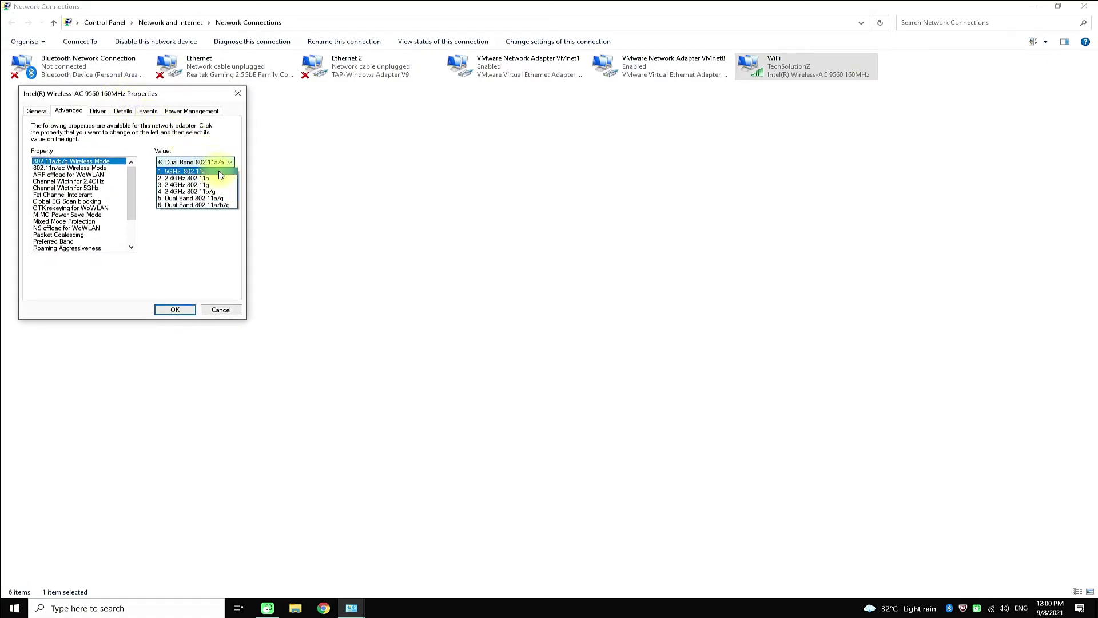
{"action": "scroll", "coordinate": [81, 206], "scroll_direction": "down", "scroll_amount": 3}
{"action": "left_click", "coordinate": [54, 202]}
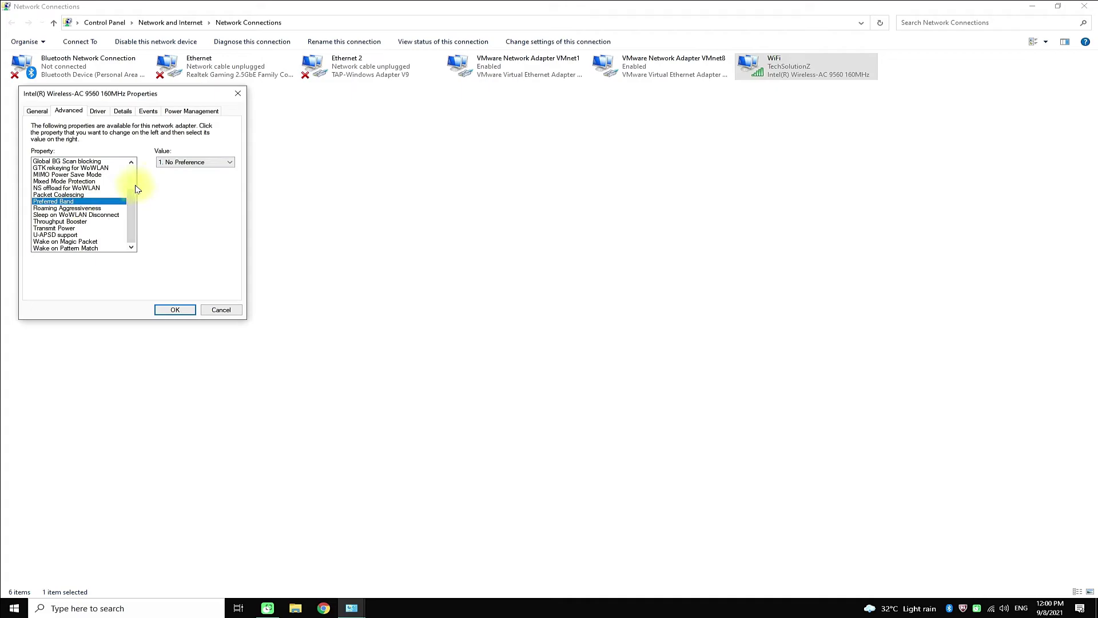
{"action": "left_click", "coordinate": [196, 162]}
{"action": "left_click", "coordinate": [185, 171]}
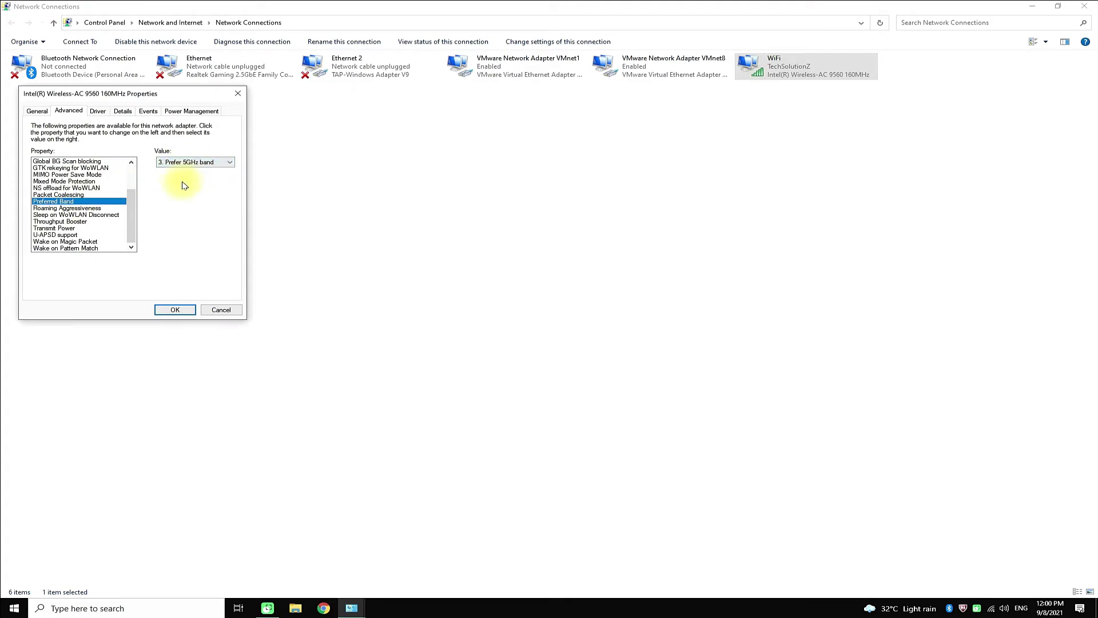
Turn on Throughput Booster and Fat Channel Intolerant, select Channel Width for 5GHz, and apply
{"action": "left_click", "coordinate": [60, 221]}
{"action": "left_click", "coordinate": [195, 170]}
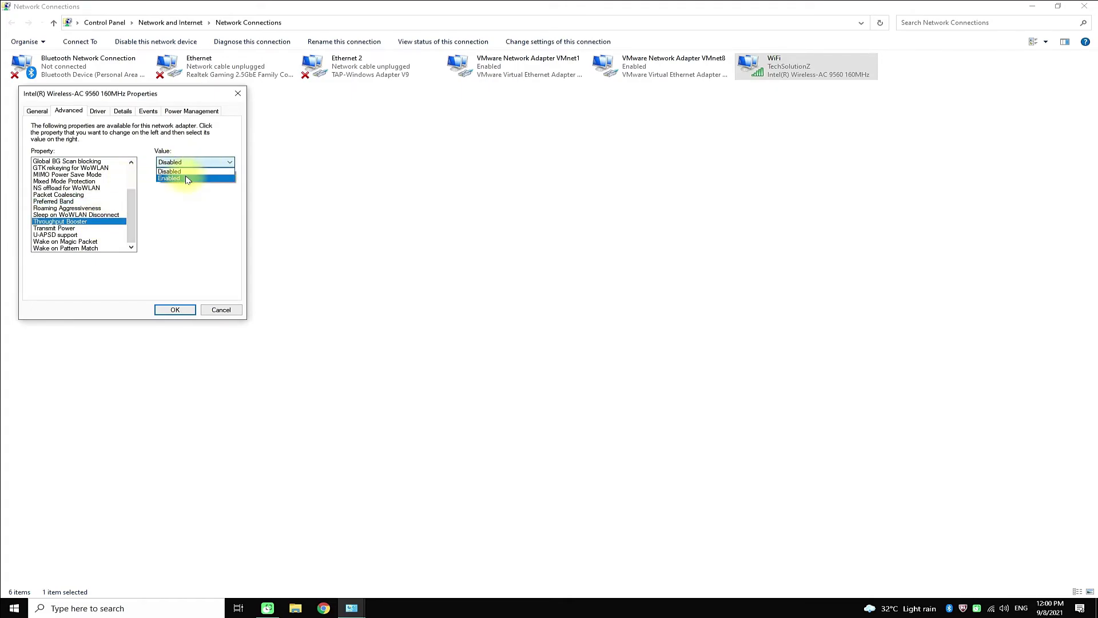
{"action": "left_click", "coordinate": [185, 176]}
{"action": "scroll", "coordinate": [85, 198], "scroll_direction": "up", "scroll_amount": 2}
{"action": "left_click", "coordinate": [99, 187]}
{"action": "left_click", "coordinate": [193, 162]}
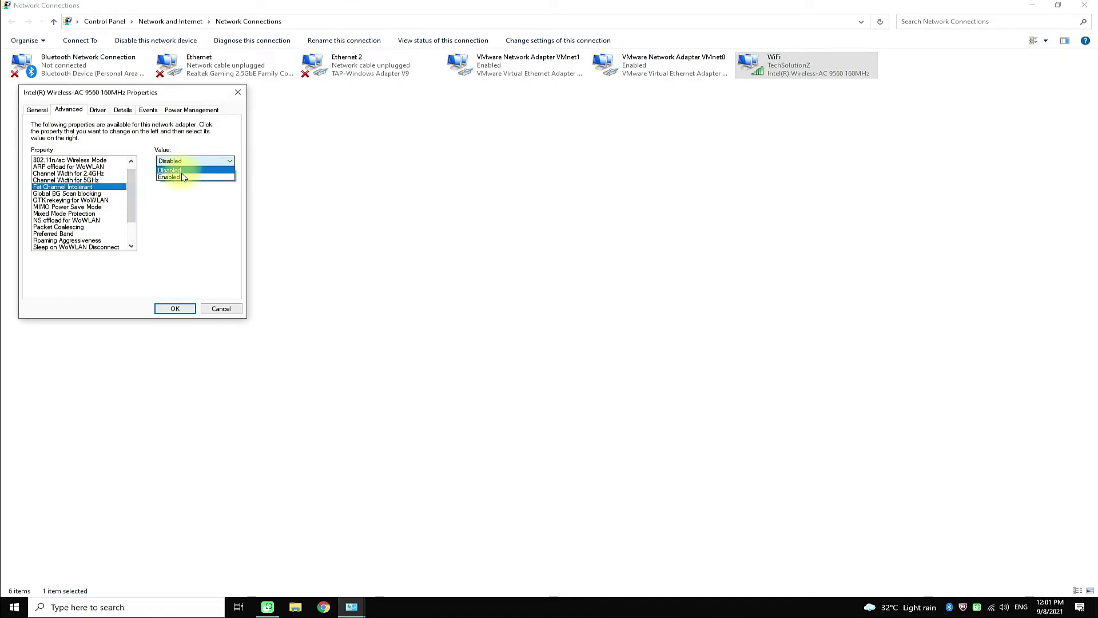
{"action": "scroll", "coordinate": [129, 184], "scroll_direction": "up", "scroll_amount": 1}
{"action": "left_click", "coordinate": [94, 180]}
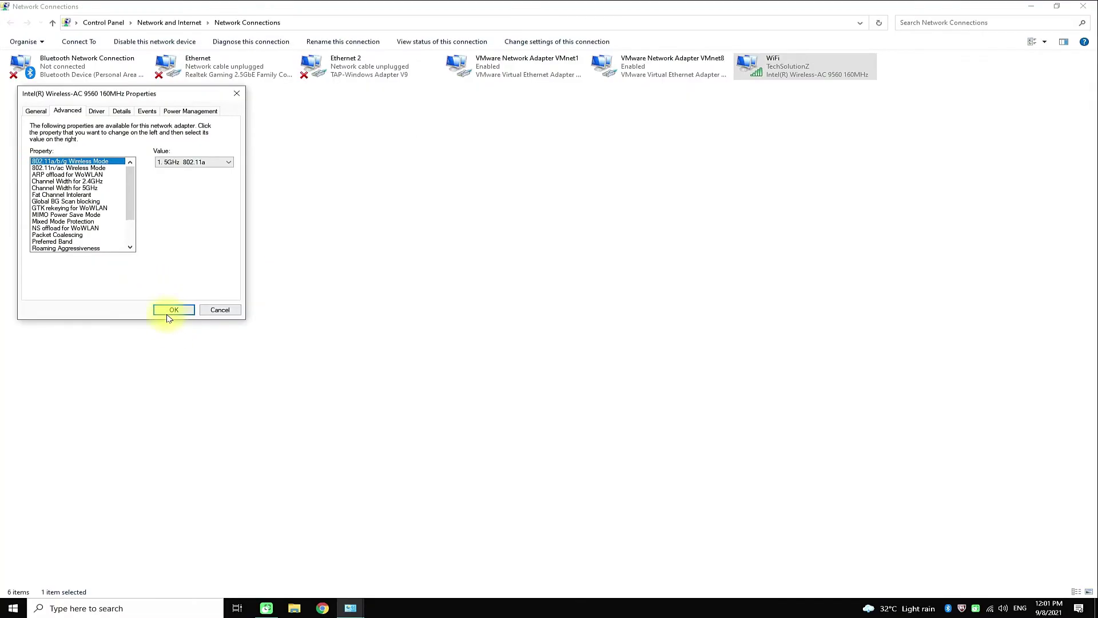
{"action": "left_click", "coordinate": [167, 309]}
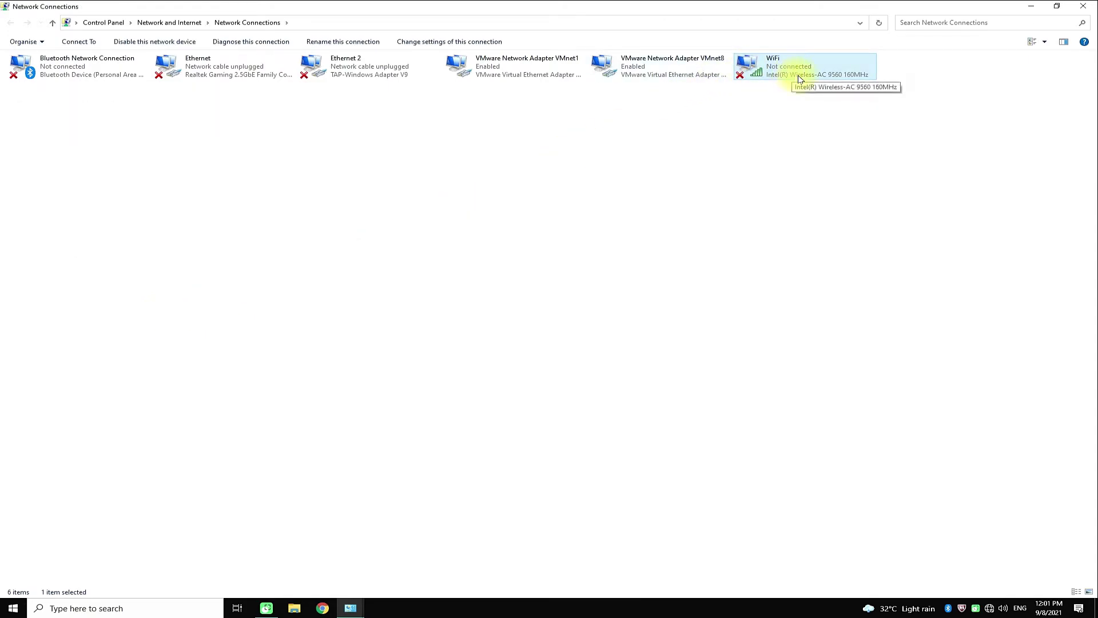
Close the Network Connections windows
{"action": "left_click", "coordinate": [1090, 7]}
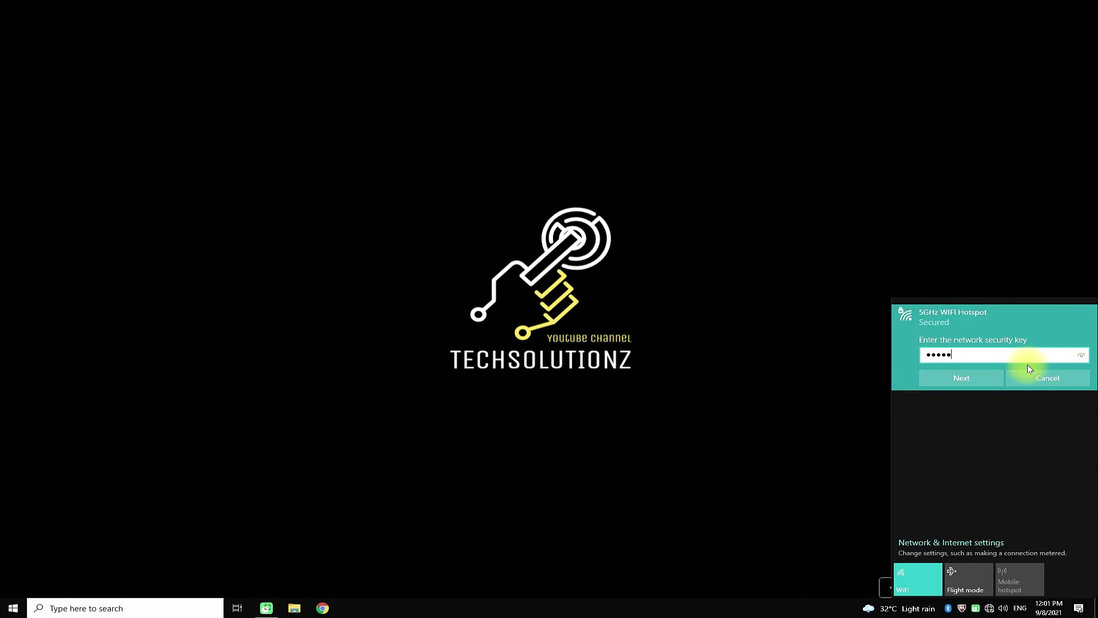
{"action": "type", "text": "•••"}
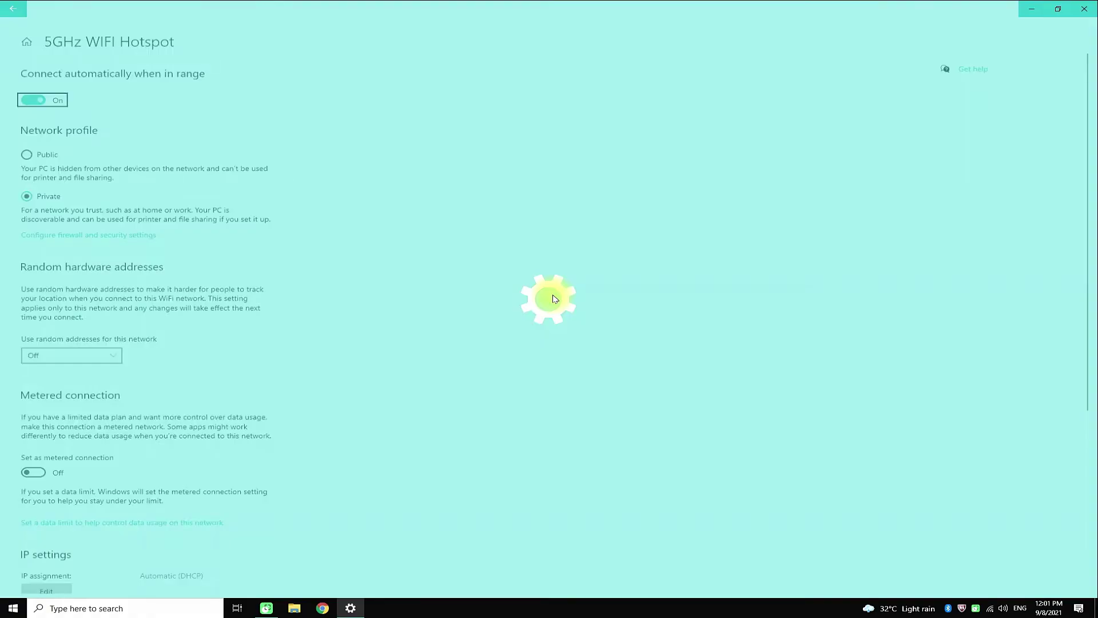
{"action": "scroll", "coordinate": [225, 267], "scroll_direction": "down", "scroll_amount": 5}
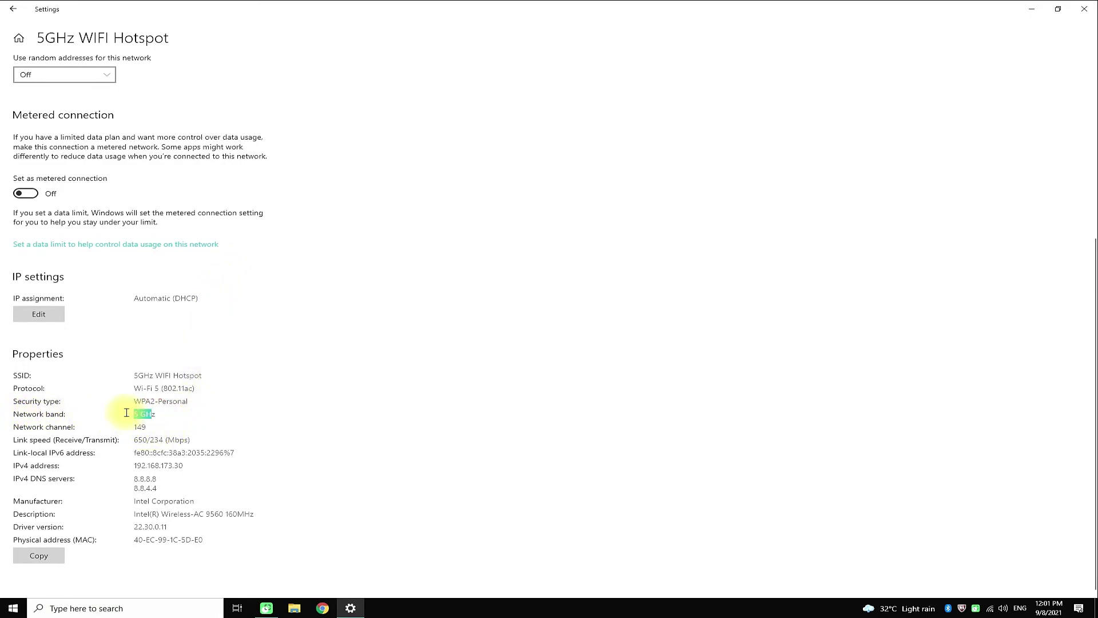
Highlight the 5 GHz band, 650/234 Mbps link speed and Wi-Fi 5 (802.11ac) protocol
{"action": "left_click_drag", "start_coordinate": [129, 412], "coordinate": [157, 412]}
{"action": "triple_click", "coordinate": [195, 441]}
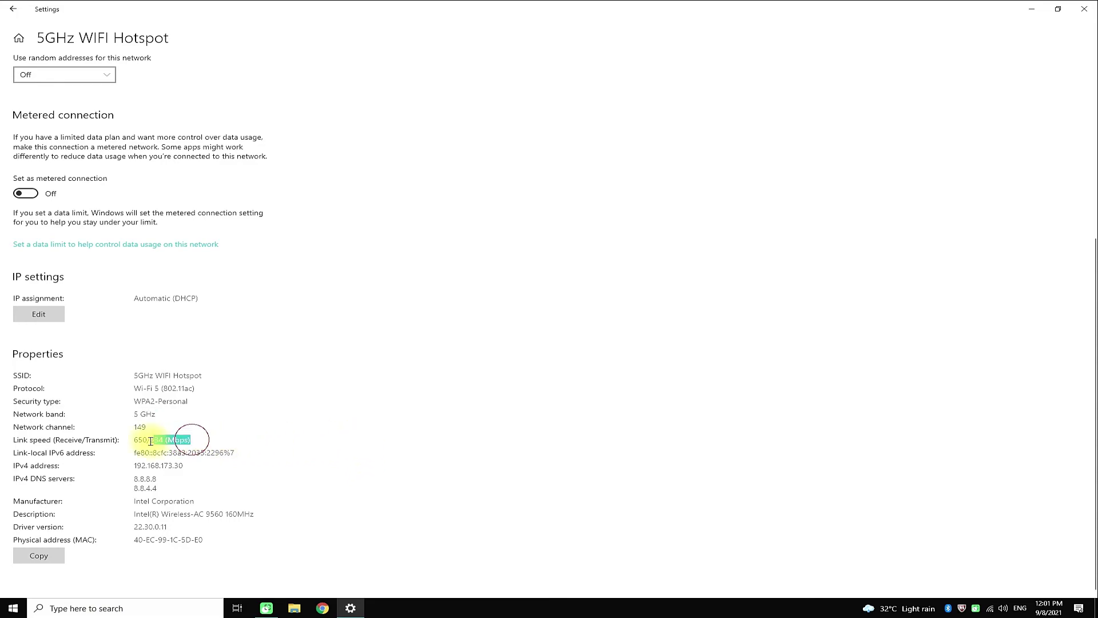
{"action": "left_click", "coordinate": [416, 448]}
{"action": "left_click_drag", "start_coordinate": [199, 392], "coordinate": [134, 392]}
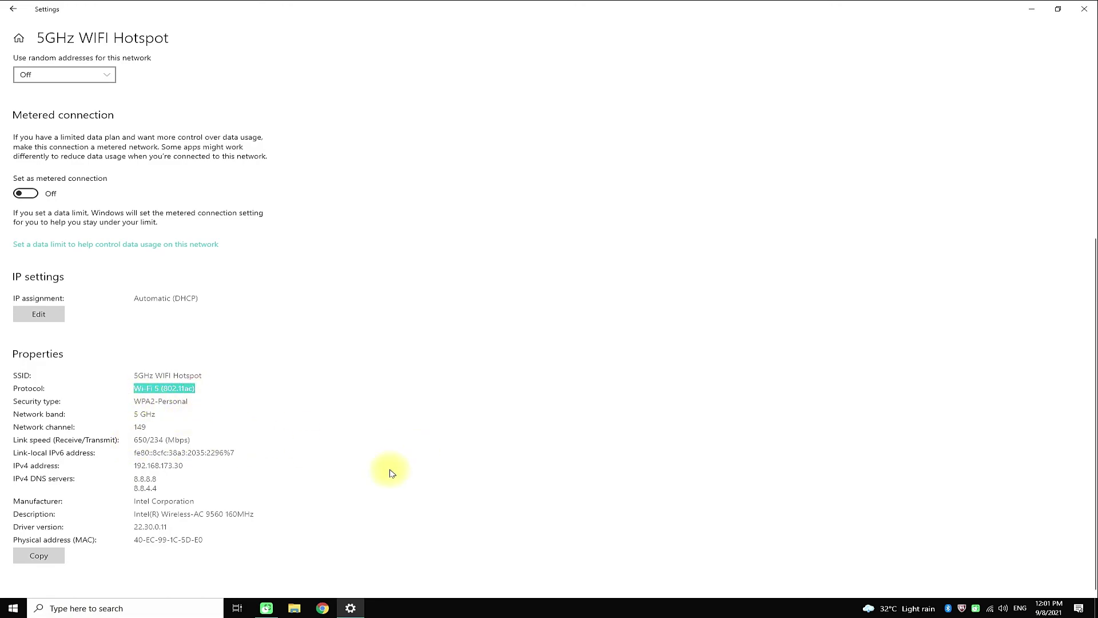